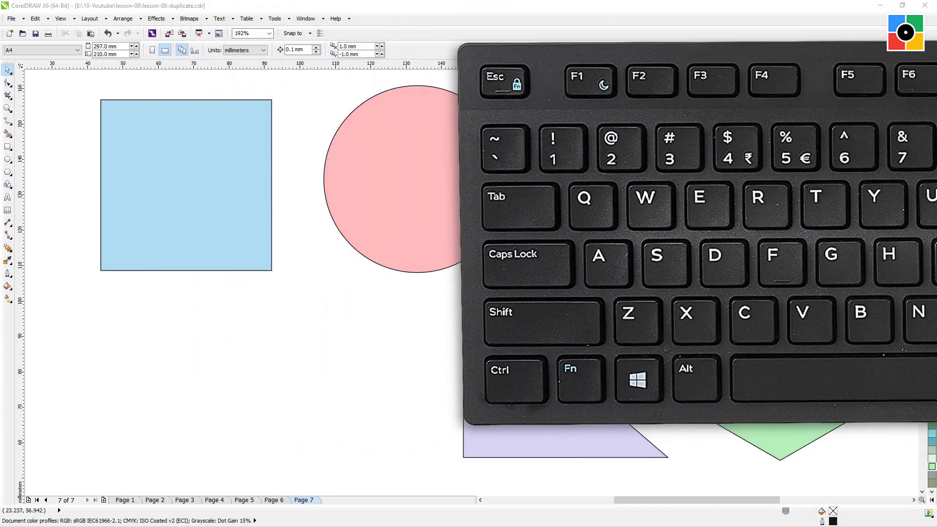
Move the blue square lower, the pink circle left, and the purple flag up-left.
click(178, 430)
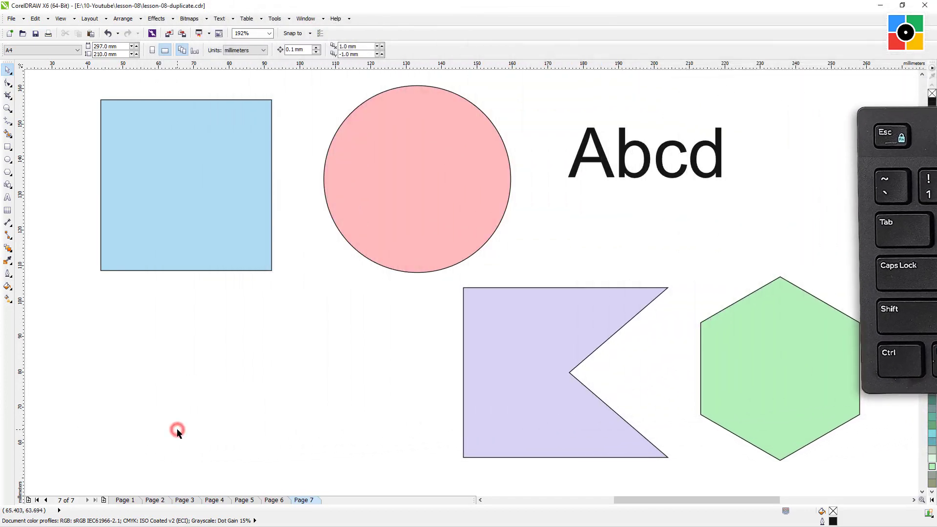
click(184, 247)
drag(195, 226, 201, 423)
click(409, 235)
drag(409, 234, 183, 235)
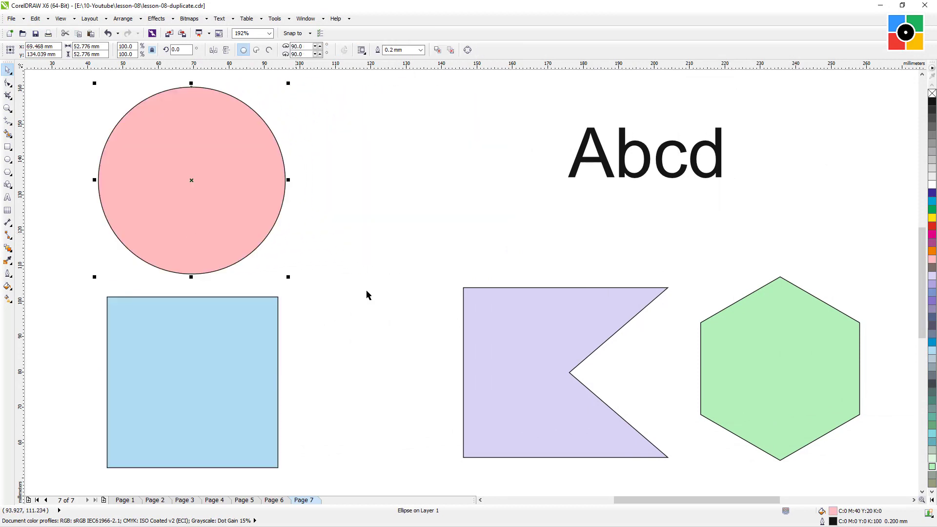
drag(534, 386, 388, 210)
Stretch the blue rectangle and green hexagon wider and enlarge the Abcd text.
click(254, 375)
drag(278, 382, 526, 382)
click(725, 383)
drag(698, 368, 537, 365)
click(632, 182)
drag(725, 183, 766, 257)
drag(712, 345, 714, 353)
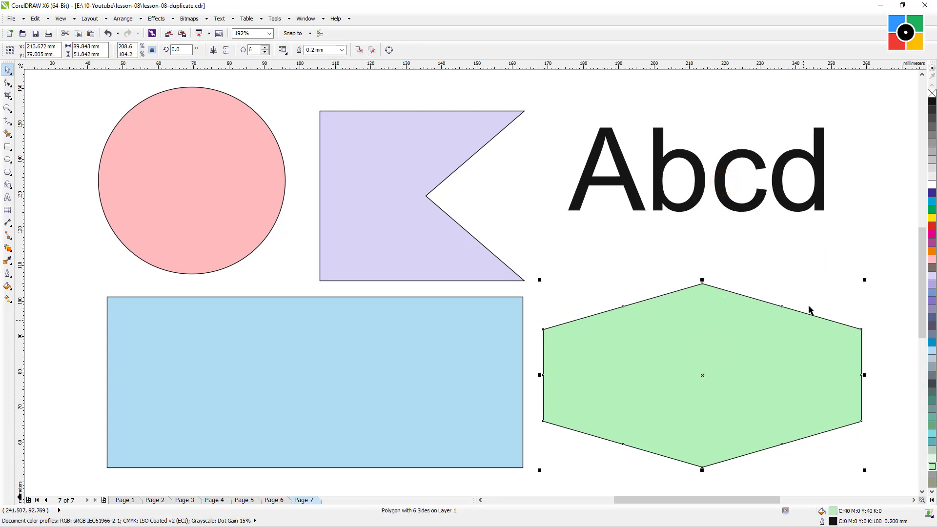
click(812, 282)
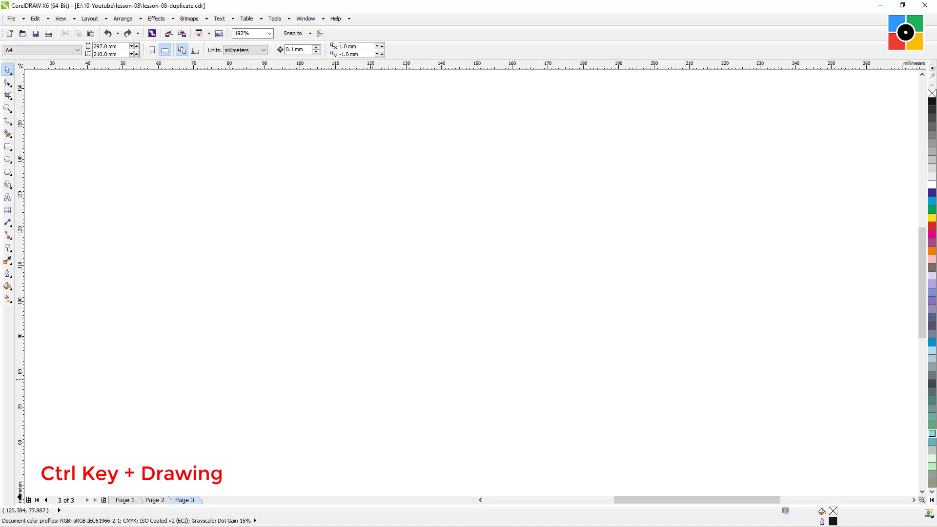
click(188, 252)
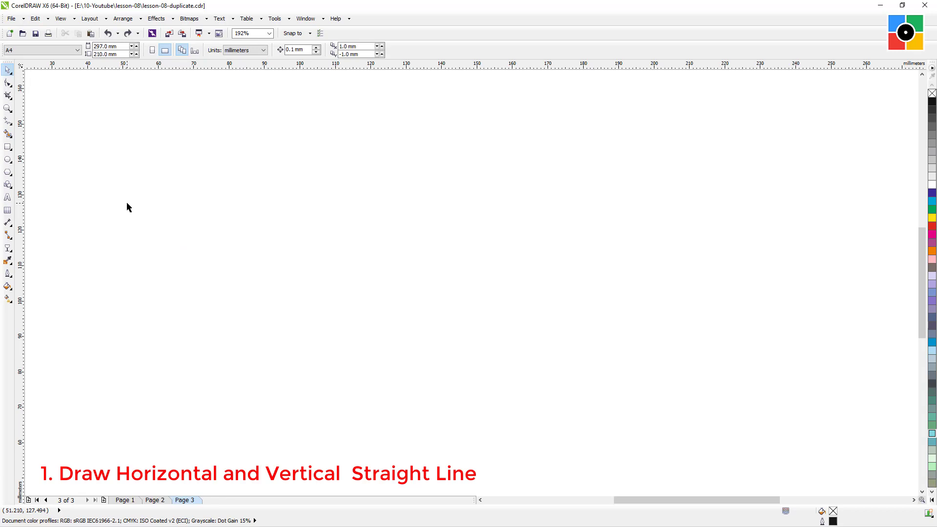
click(8, 121)
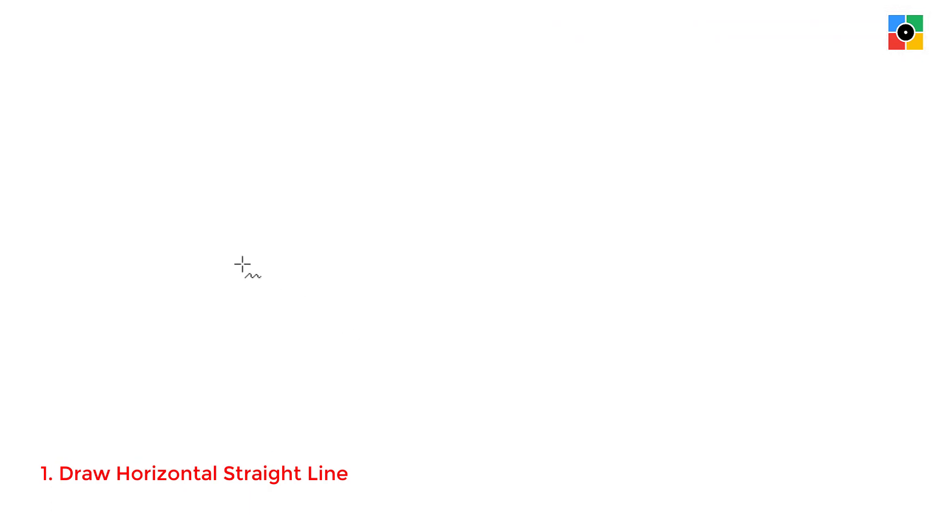
click(130, 187)
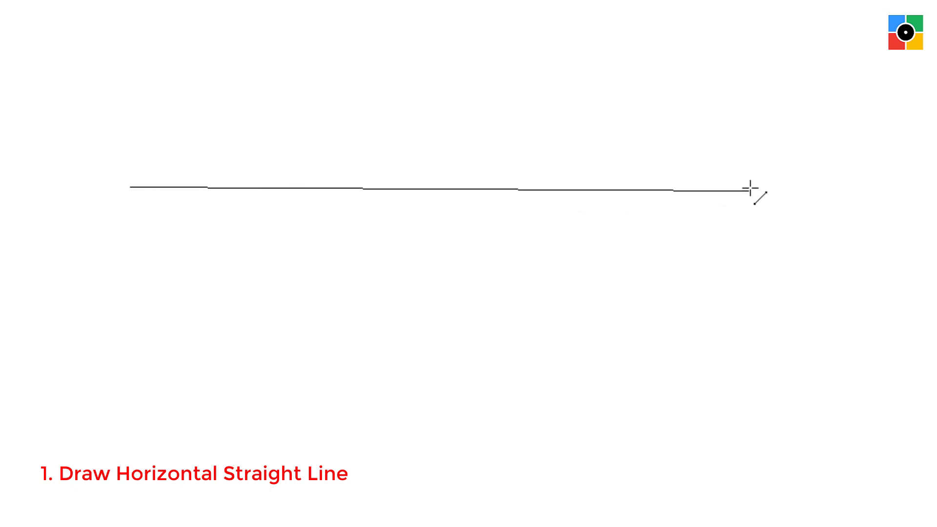
key(ctrl)
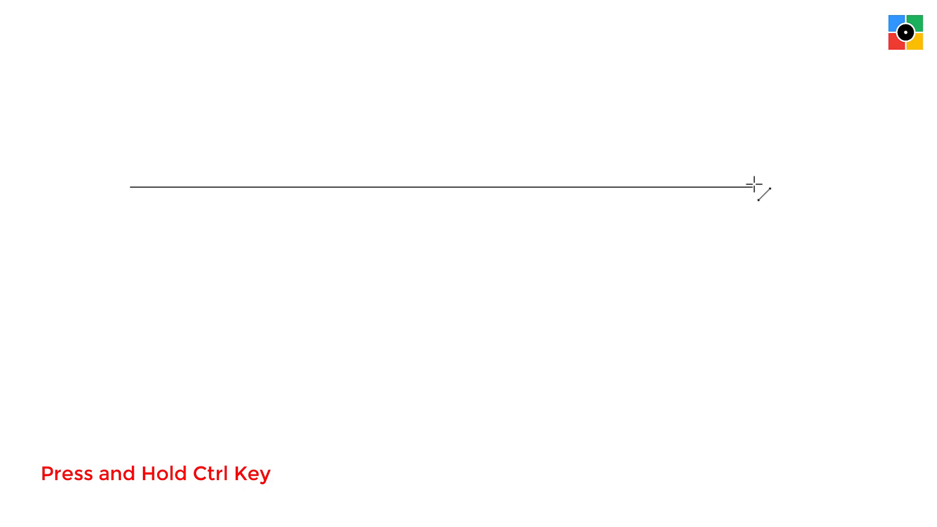
click(752, 146)
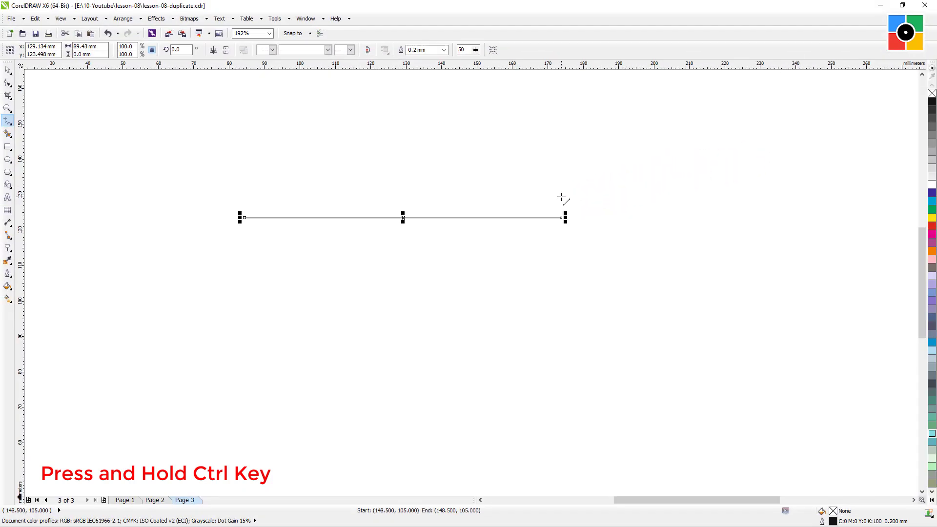
click(9, 70)
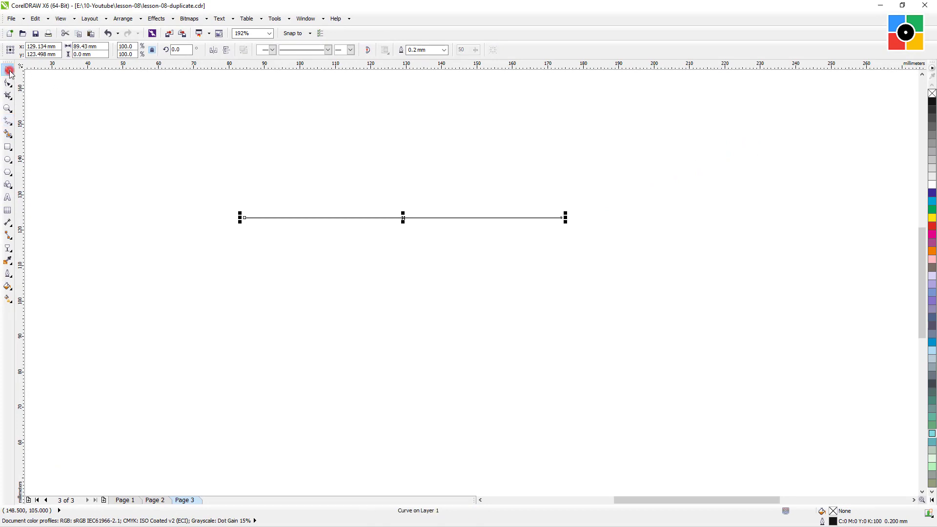
click(198, 158)
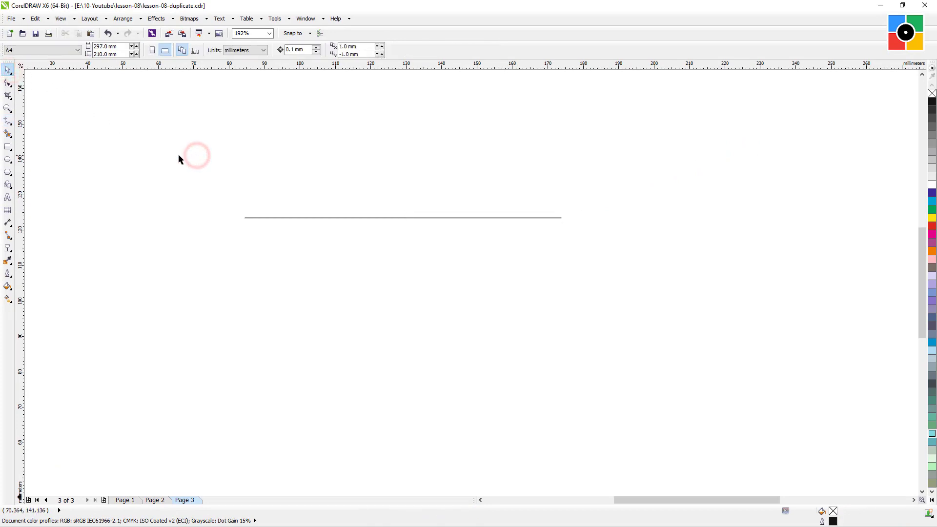
key(ctrl+z)
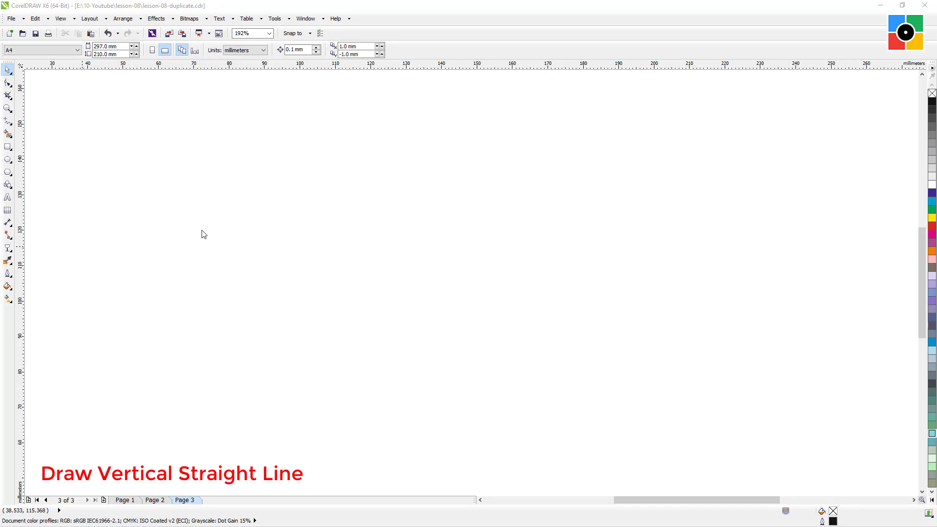
click(8, 122)
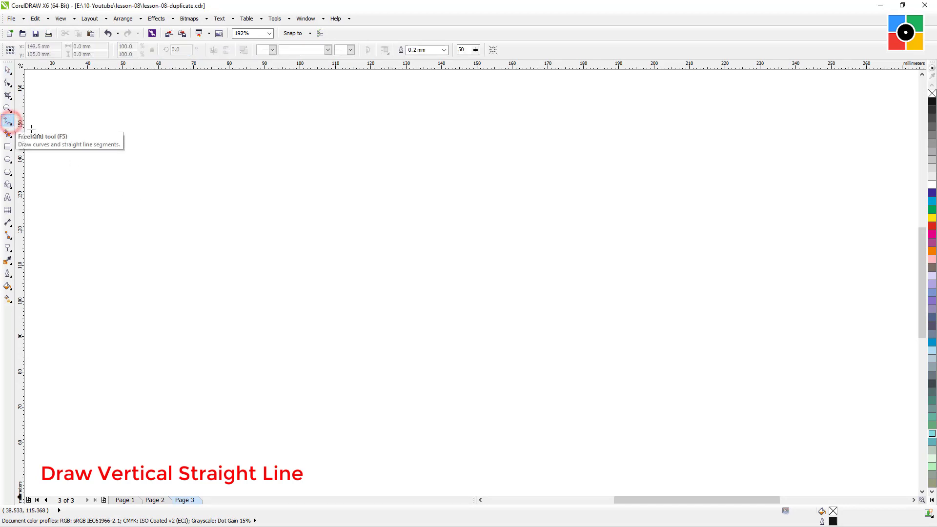
mouse_move(462, 76)
mouse_down()
mouse_move(482, 230)
mouse_move(467, 347)
mouse_move(503, 369)
mouse_move(419, 373)
mouse_move(521, 385)
mouse_move(432, 385)
mouse_move(435, 433)
mouse_move(524, 448)
mouse_move(419, 445)
mouse_up()
drag(493, 448, 440, 449)
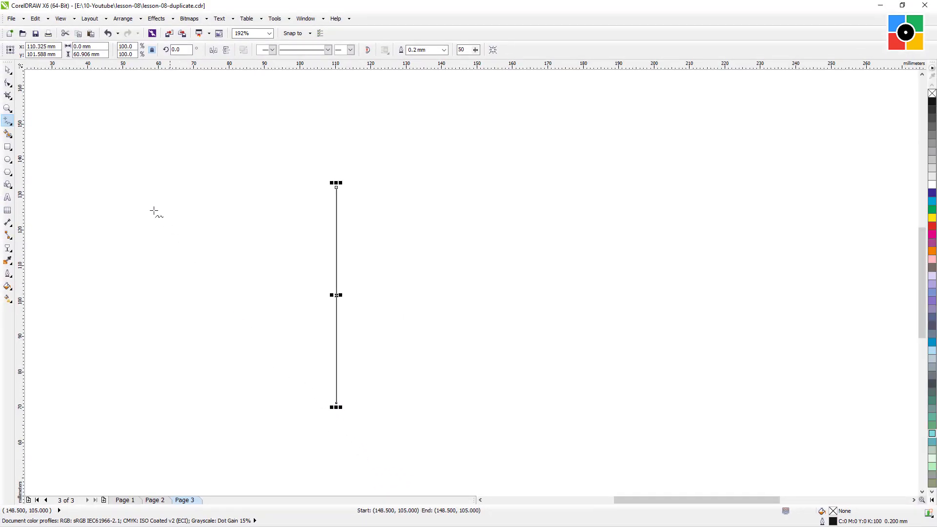
click(8, 70)
click(103, 139)
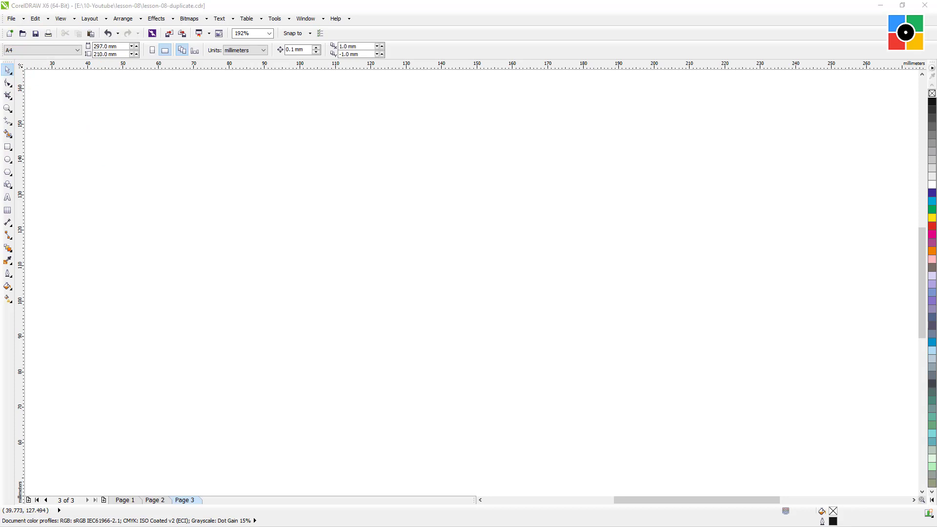
click(97, 254)
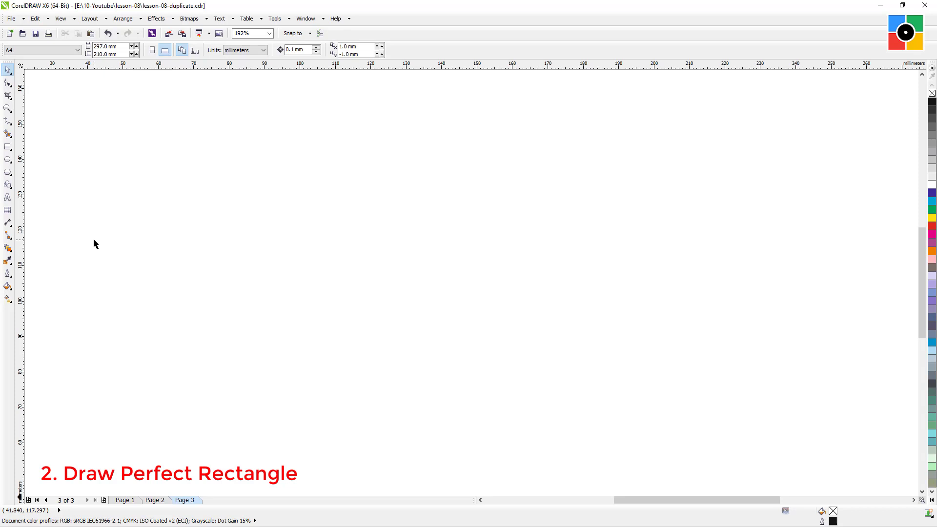
click(8, 146)
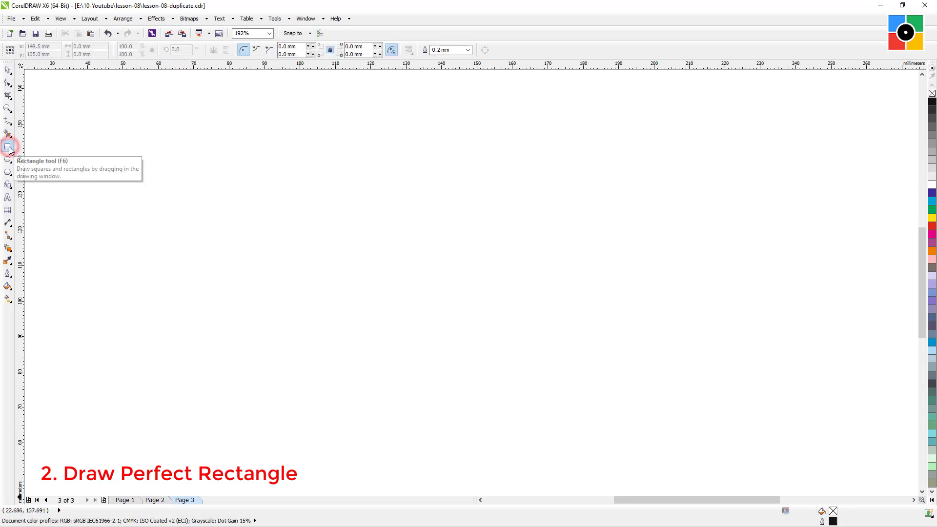
mouse_move(178, 148)
mouse_down()
mouse_move(186, 166)
mouse_move(358, 256)
mouse_move(435, 274)
mouse_up()
drag(483, 176, 594, 406)
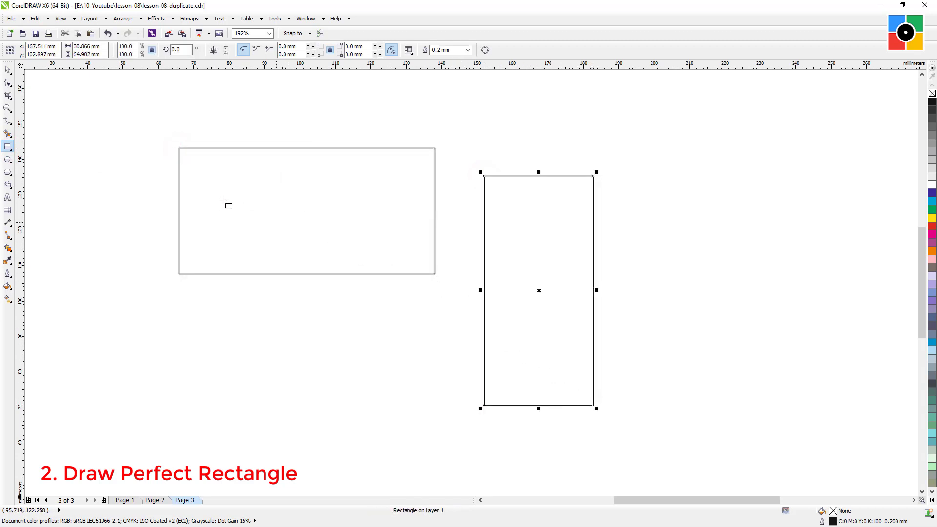
click(7, 69)
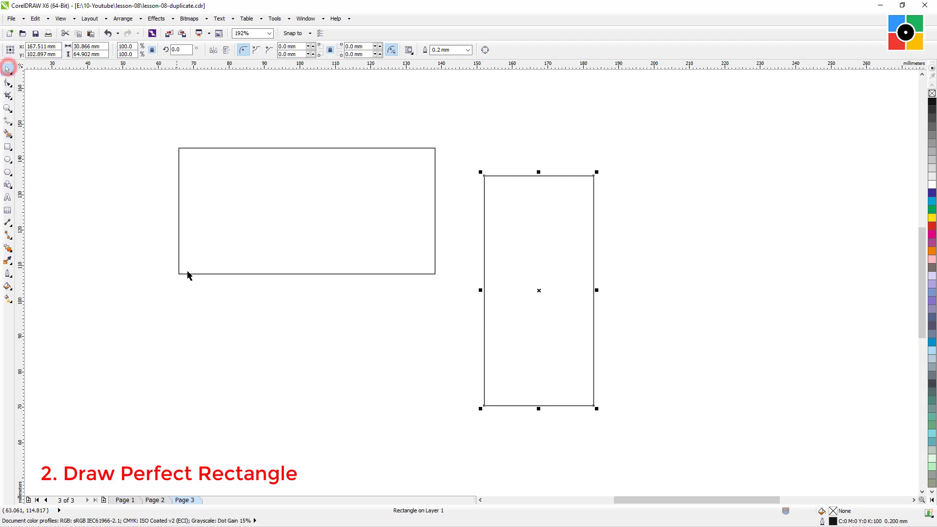
click(212, 298)
click(216, 274)
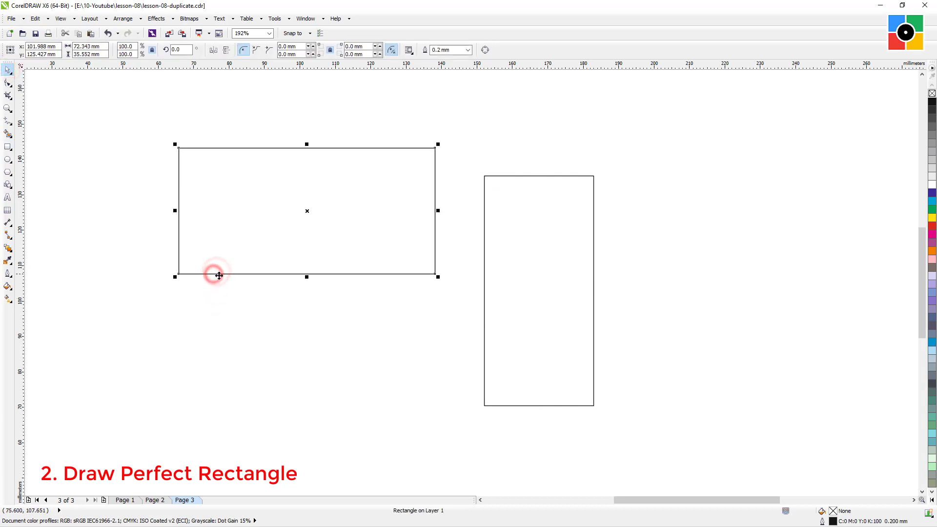
key(Delete)
click(484, 307)
key(Delete)
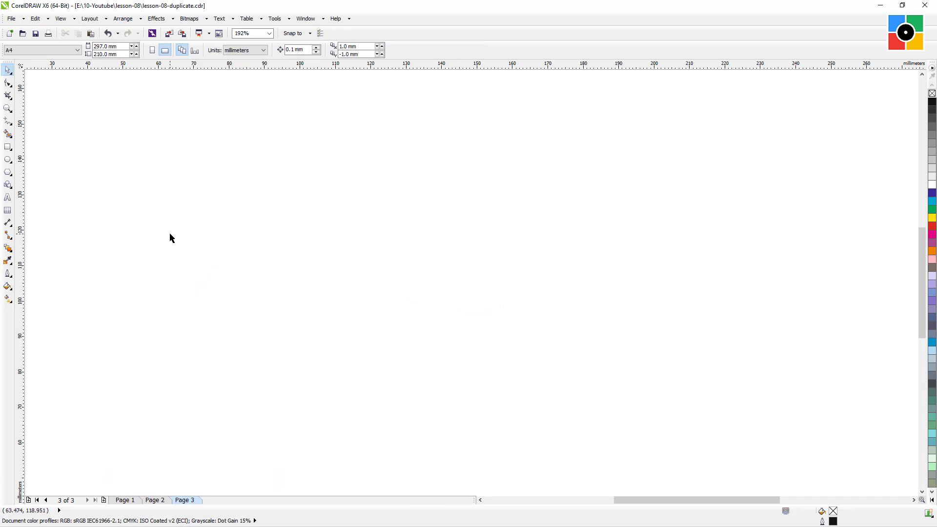
click(8, 146)
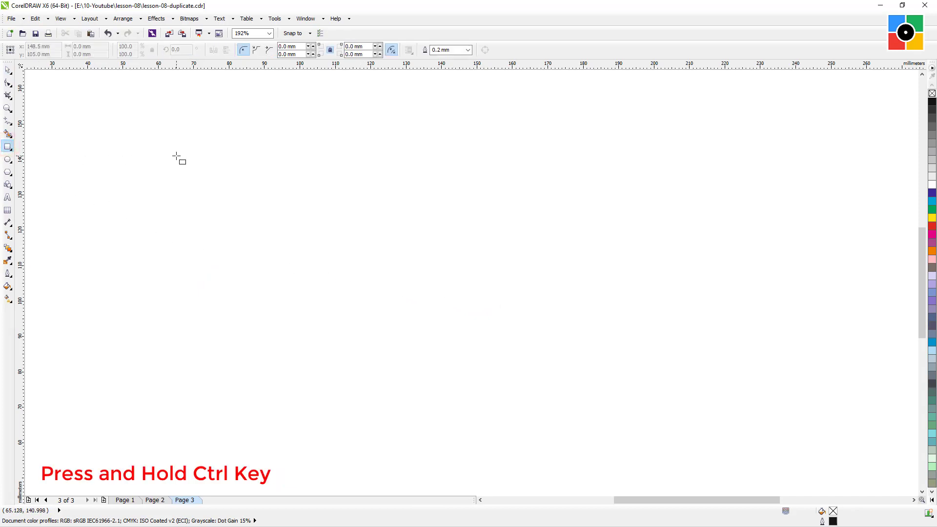
drag(174, 90, 505, 420)
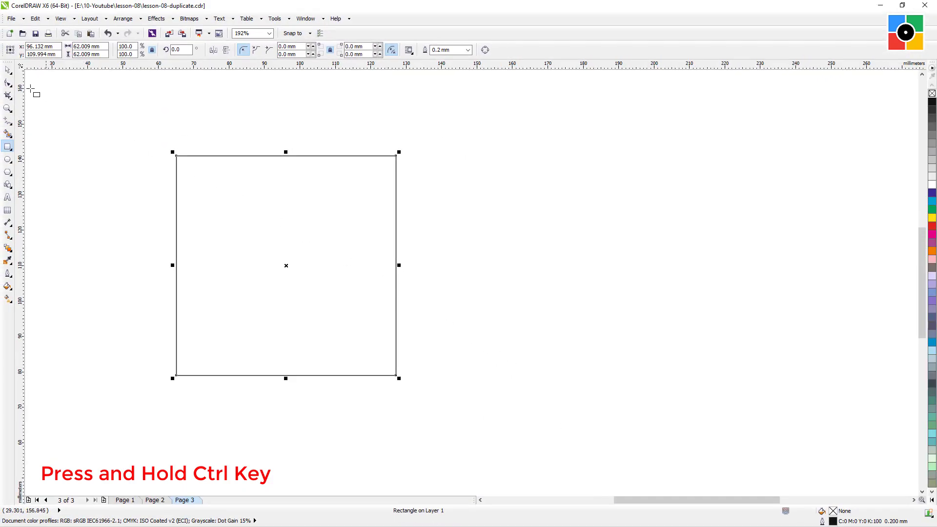
click(7, 71)
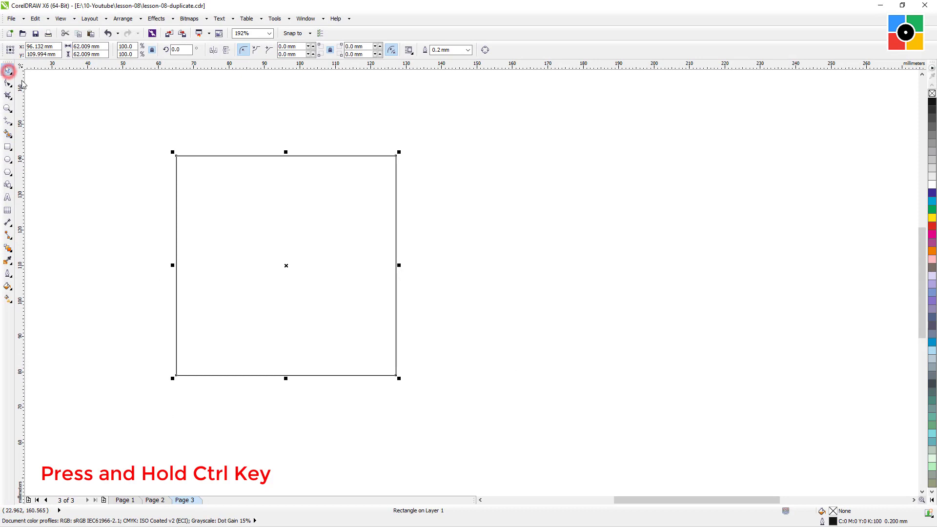
click(129, 159)
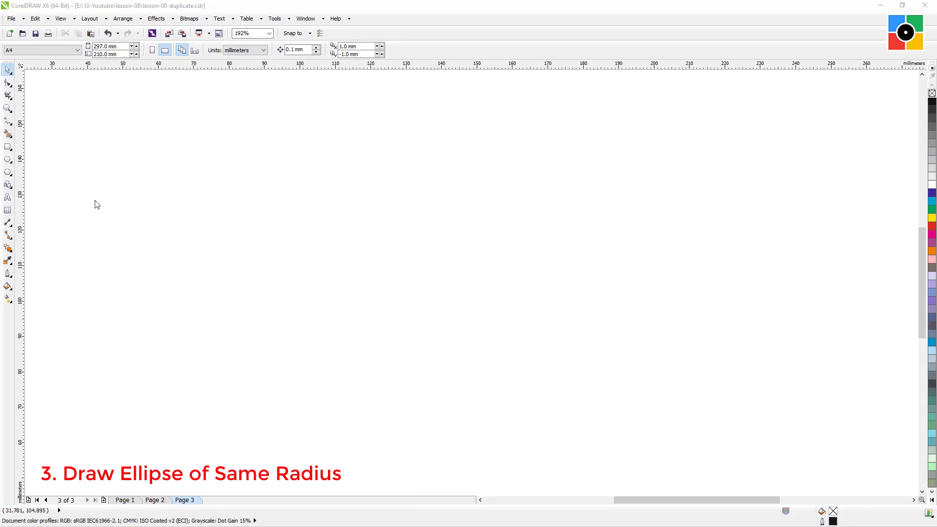
Ctrl-drag with the Ellipse tool to draw a 62.146 mm circle, then deselect it.
click(184, 217)
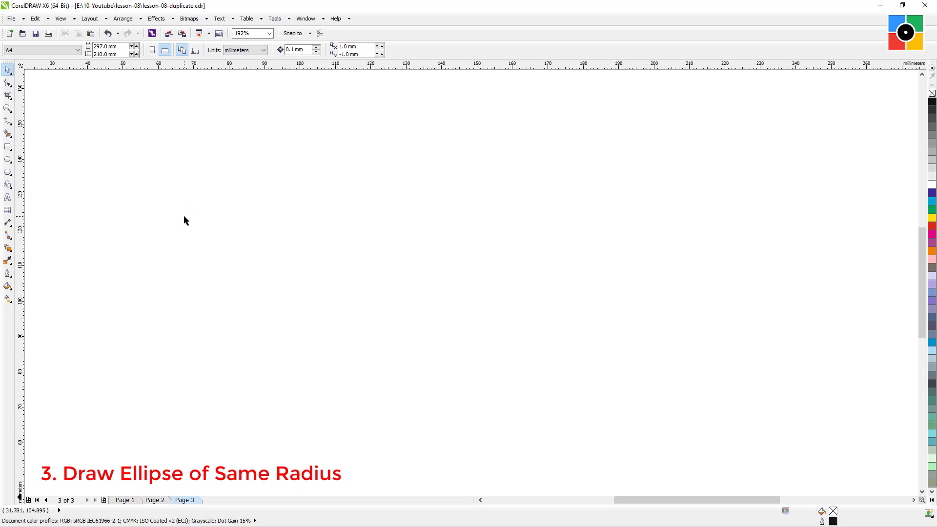
click(9, 162)
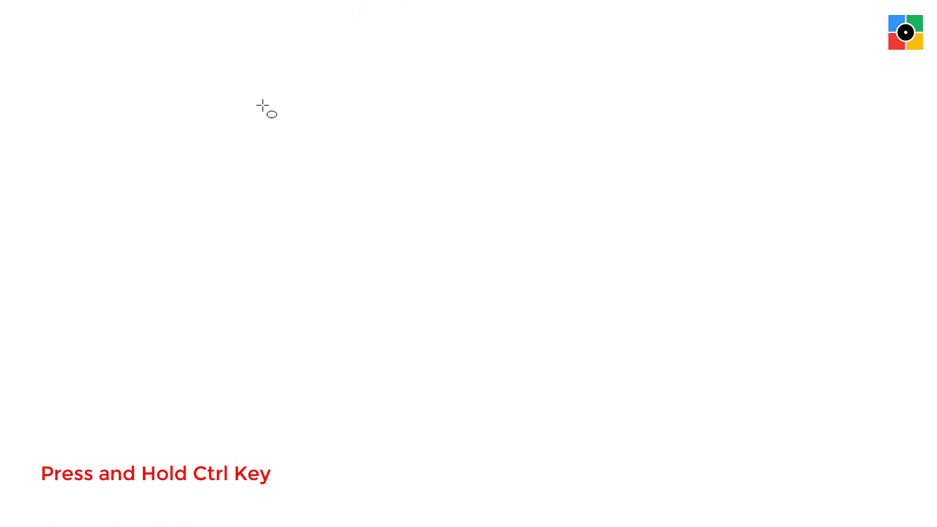
mouse_move(262, 106)
mouse_down()
mouse_move(354, 218)
mouse_move(580, 436)
mouse_up()
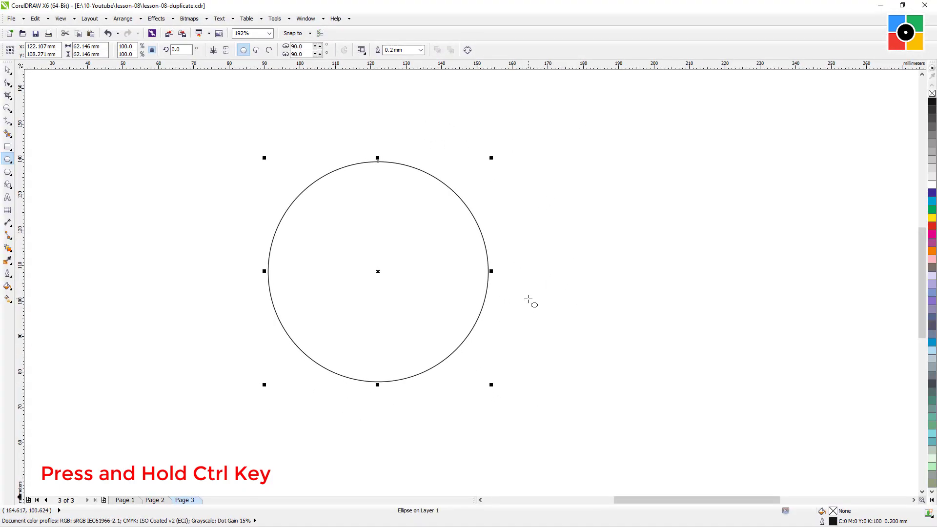
click(8, 70)
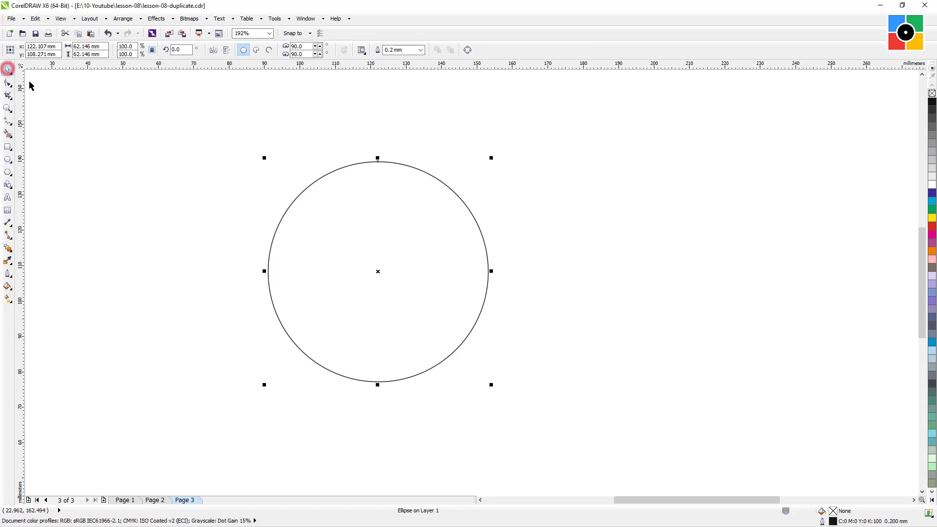
click(195, 179)
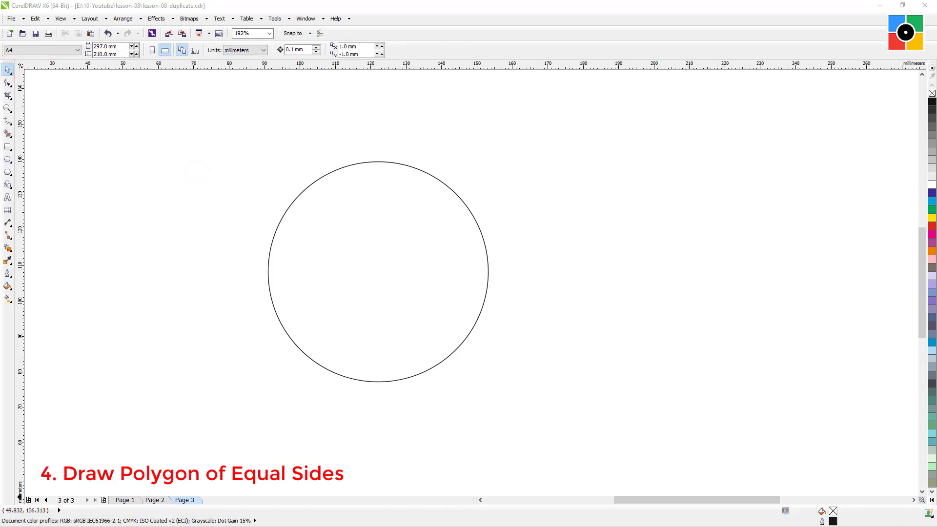
Ctrl-drag with the 6-sided Polygon tool to draw a regular hexagon beside the circle.
click(125, 248)
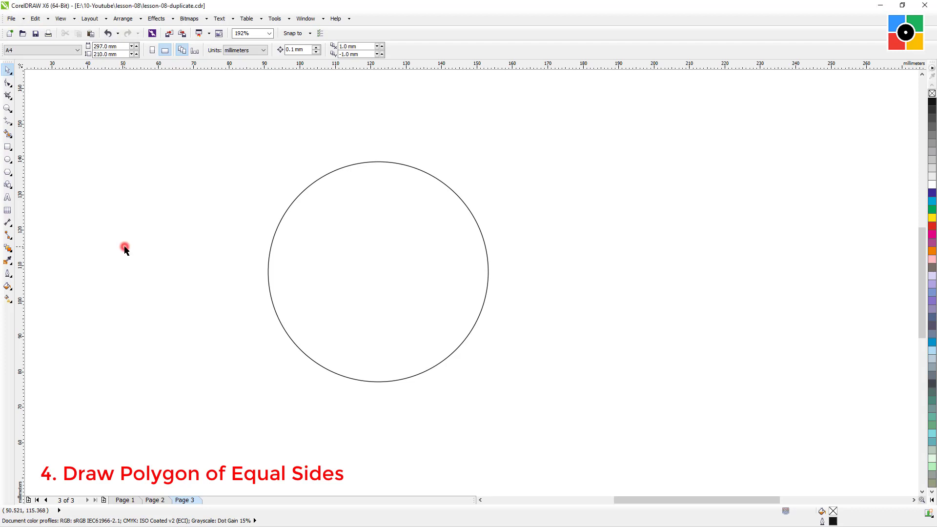
click(7, 173)
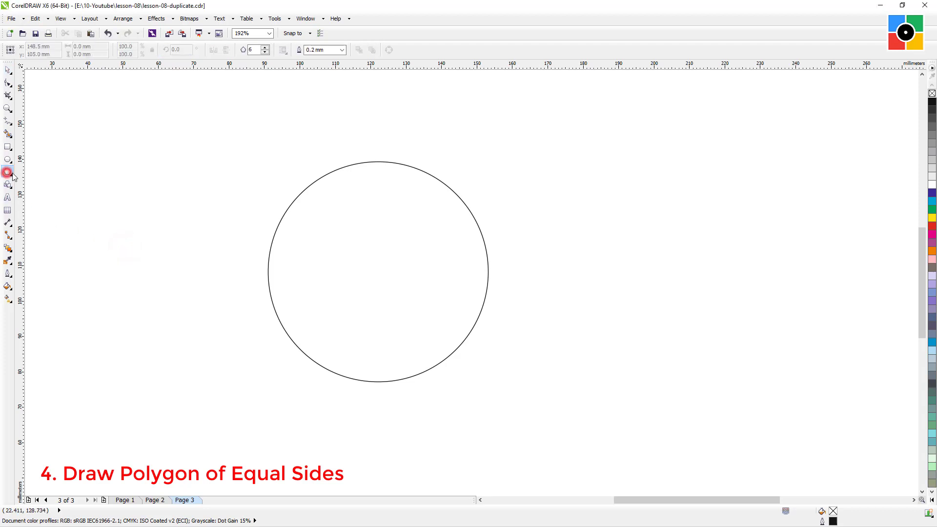
click(609, 165)
drag(613, 181, 811, 402)
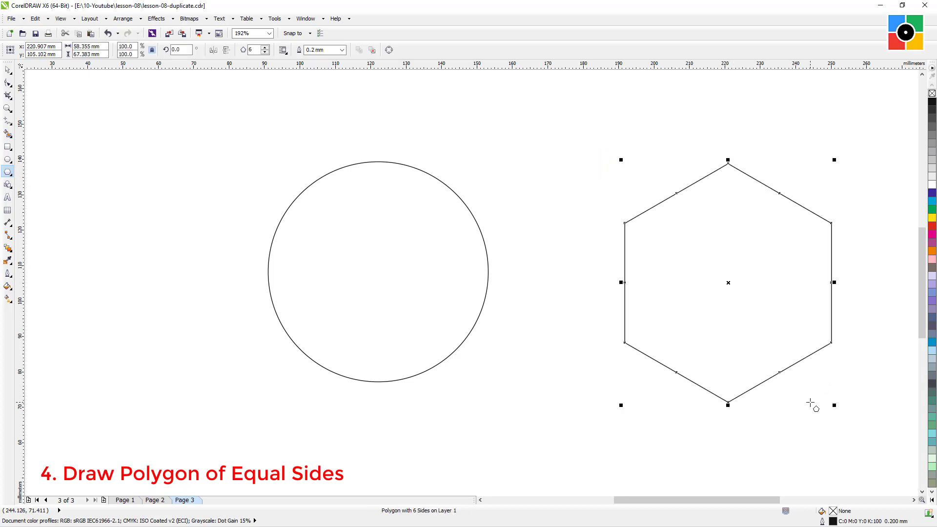
click(7, 70)
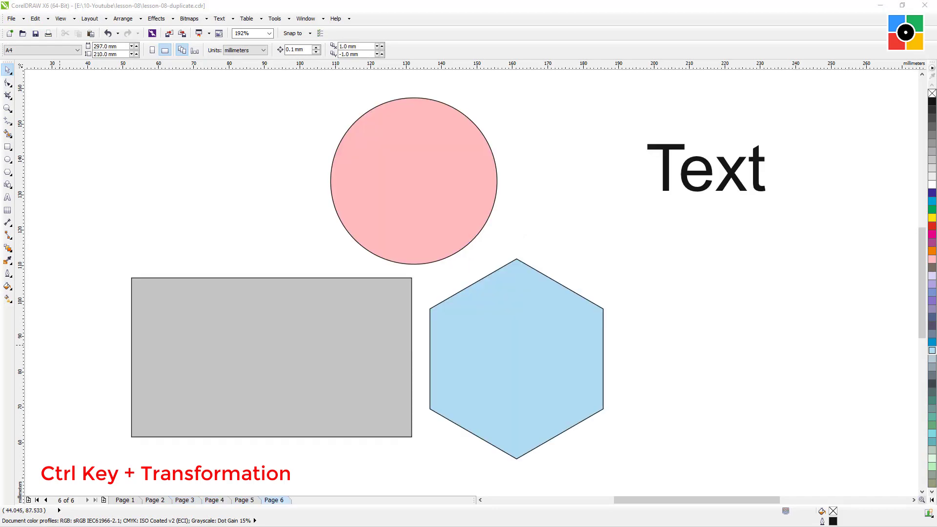
Ctrl-drag the blue hexagon straight to the right.
click(182, 244)
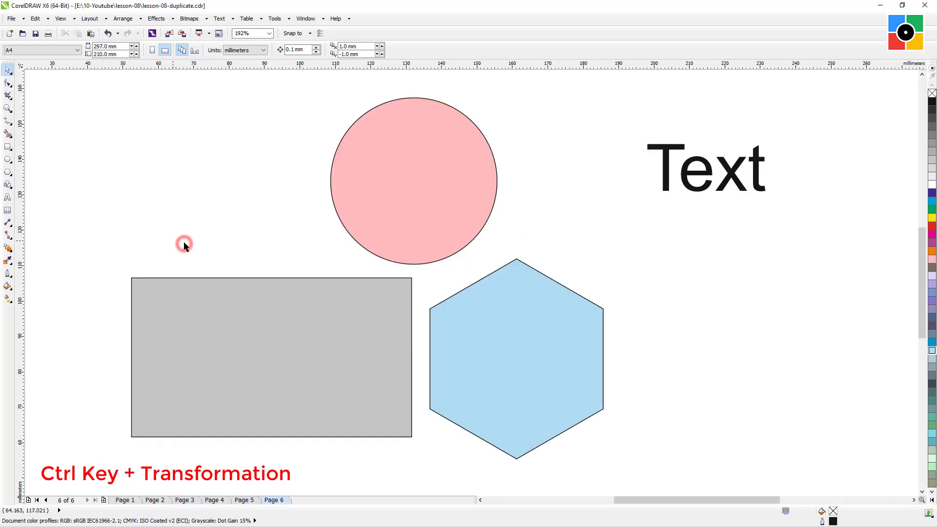
click(516, 351)
drag(492, 385, 743, 386)
Stretch the grey rectangle wider to the right and shrink the pink circle proportionally.
click(374, 379)
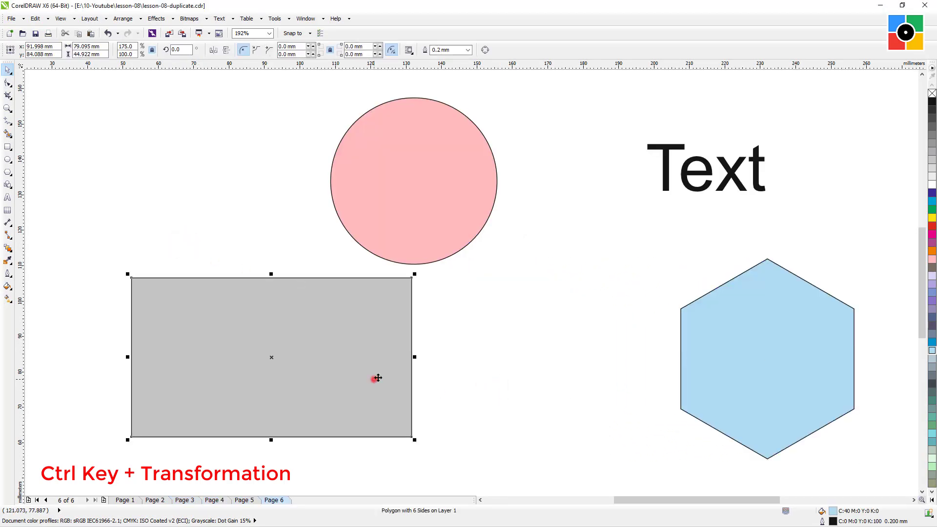
drag(415, 356, 636, 358)
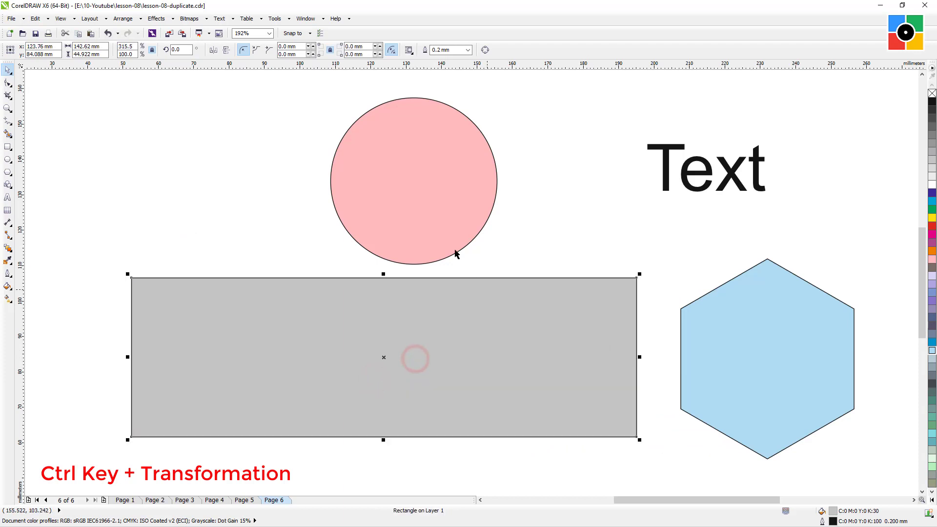
click(438, 226)
drag(498, 92, 464, 156)
click(529, 202)
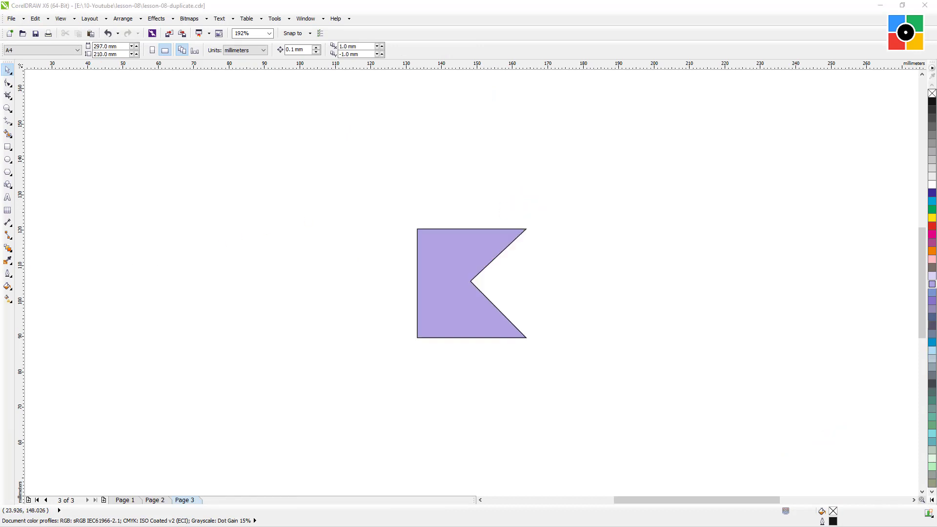
Ctrl-drag the purple flag along straight paths to a lower spot on the page, then deselect it.
click(317, 325)
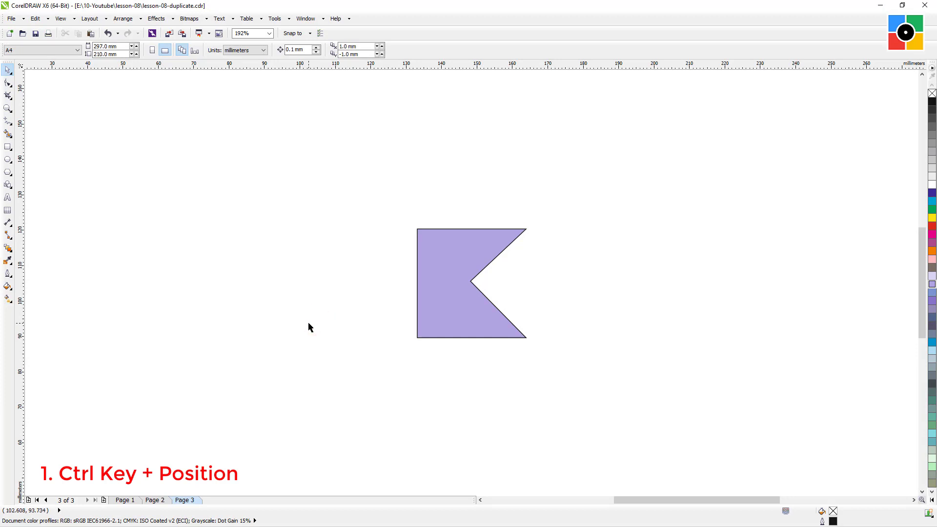
click(453, 322)
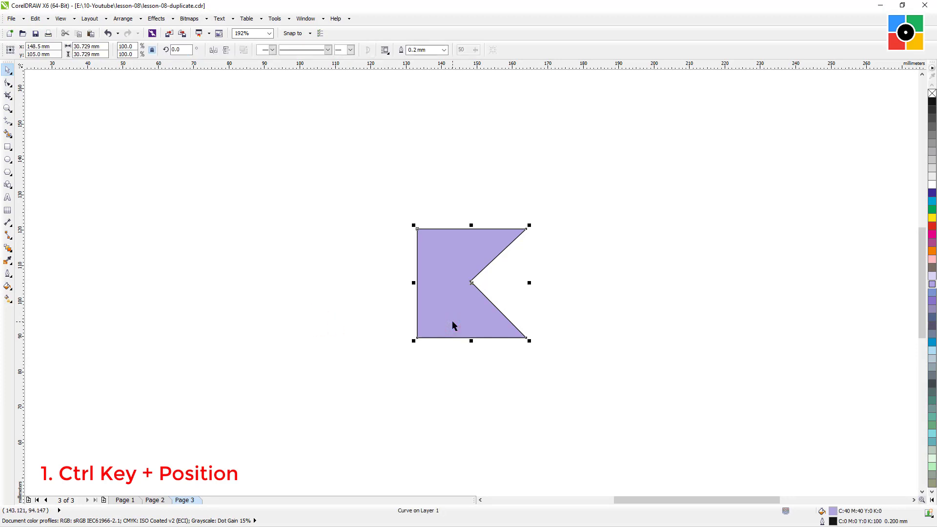
drag(452, 325, 790, 425)
drag(798, 425, 497, 328)
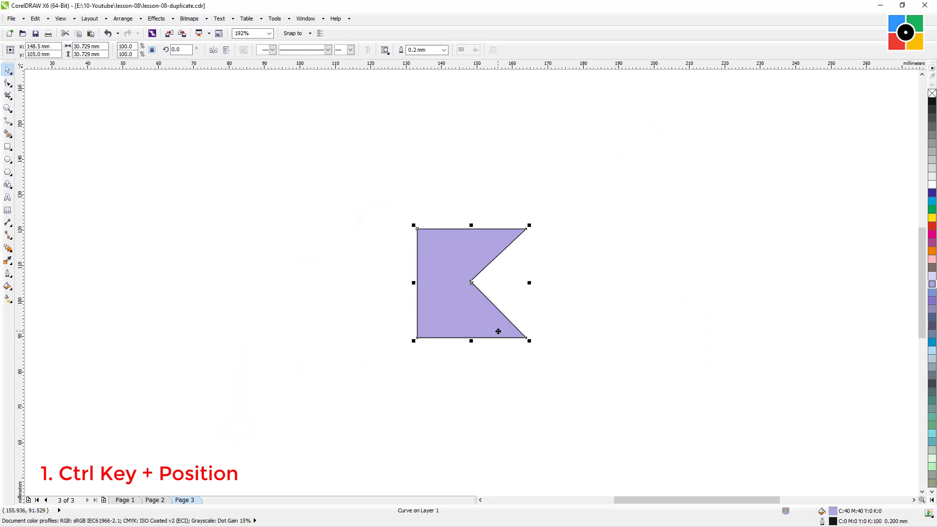
click(492, 445)
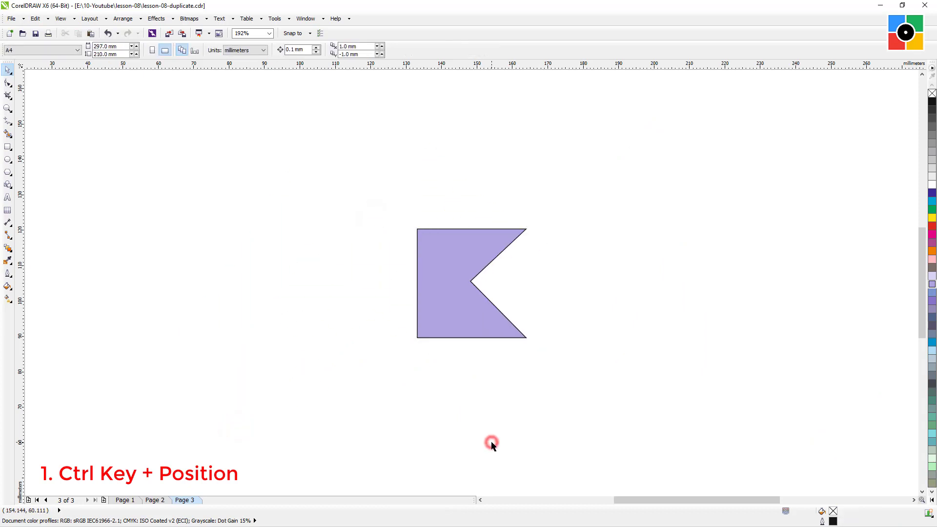
click(481, 323)
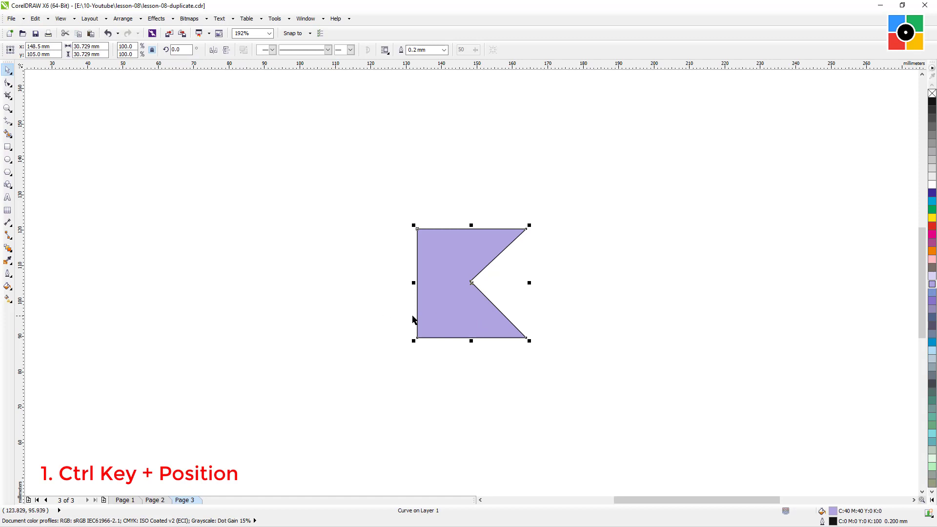
drag(449, 317, 725, 357)
drag(761, 323, 482, 464)
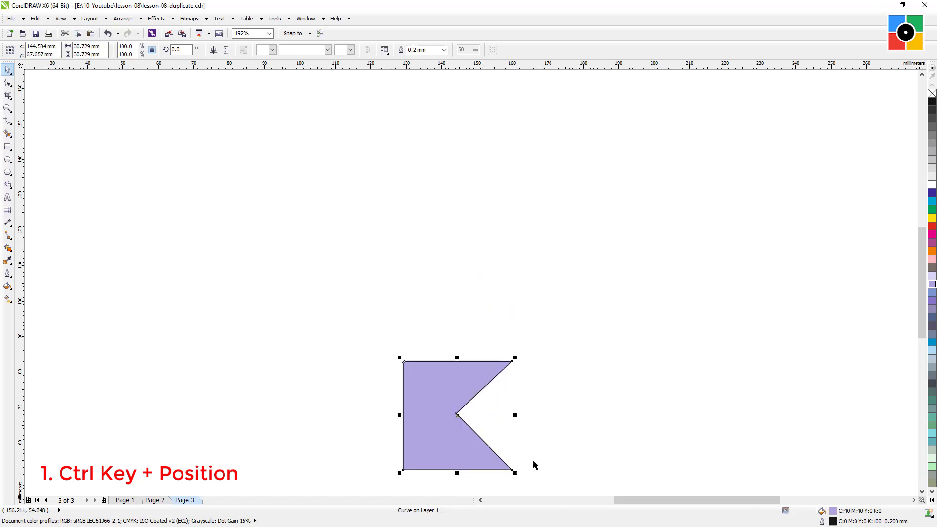
click(595, 440)
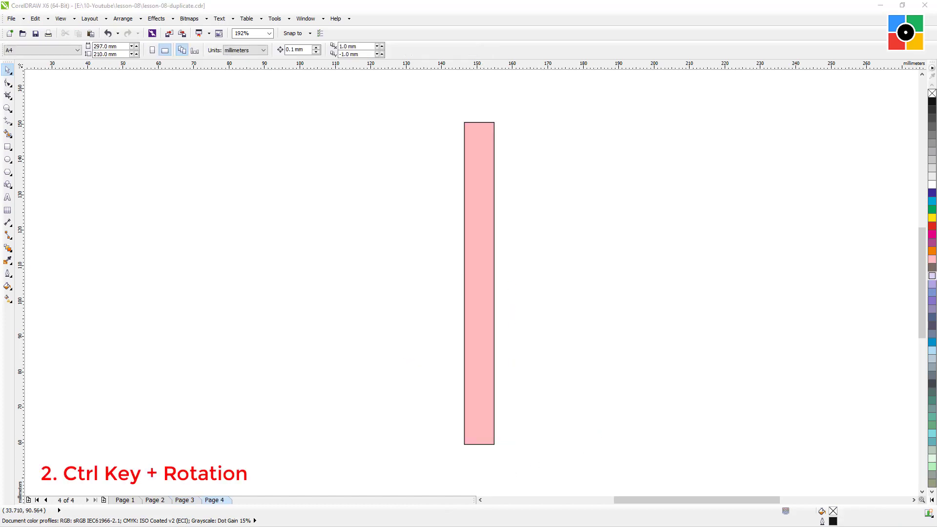
Ctrl-rotate the pink rectangle's corner handle in 15° snaps to 300°, then deselect.
click(271, 262)
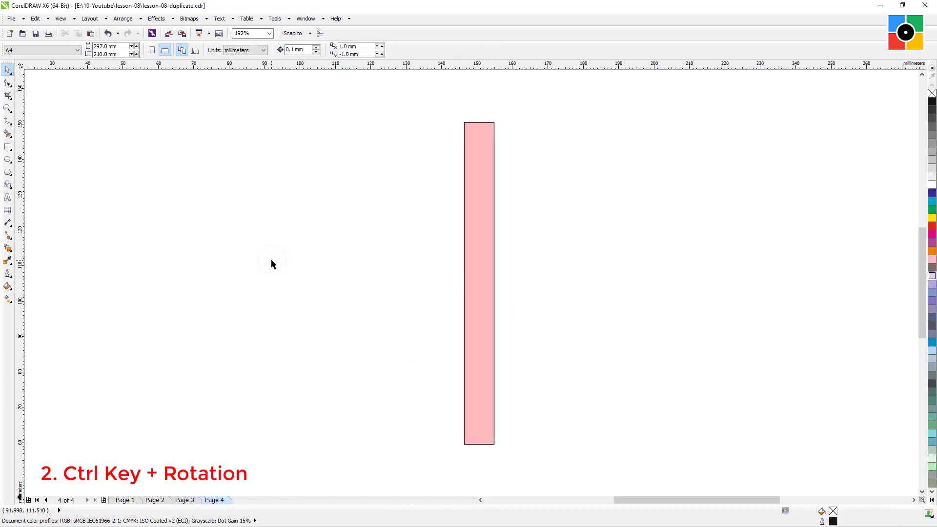
click(472, 239)
click(472, 239)
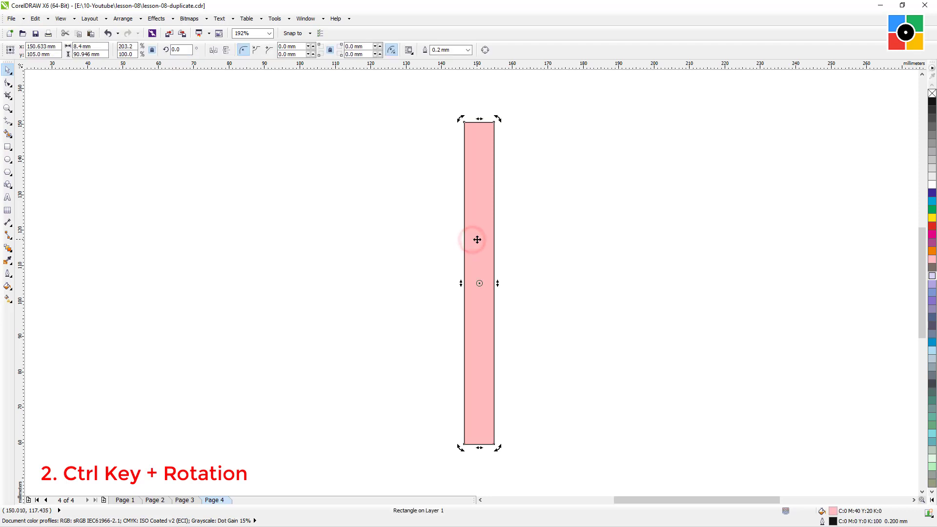
click(497, 118)
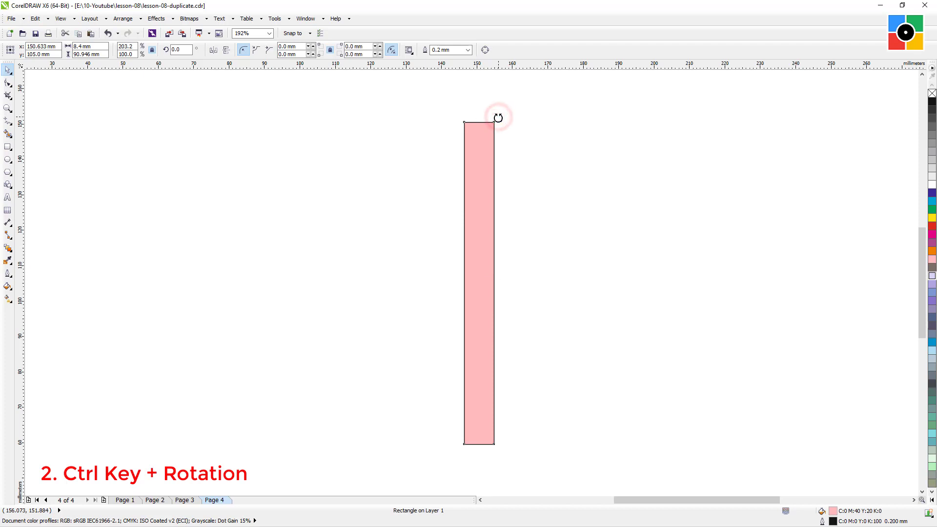
drag(501, 118, 624, 221)
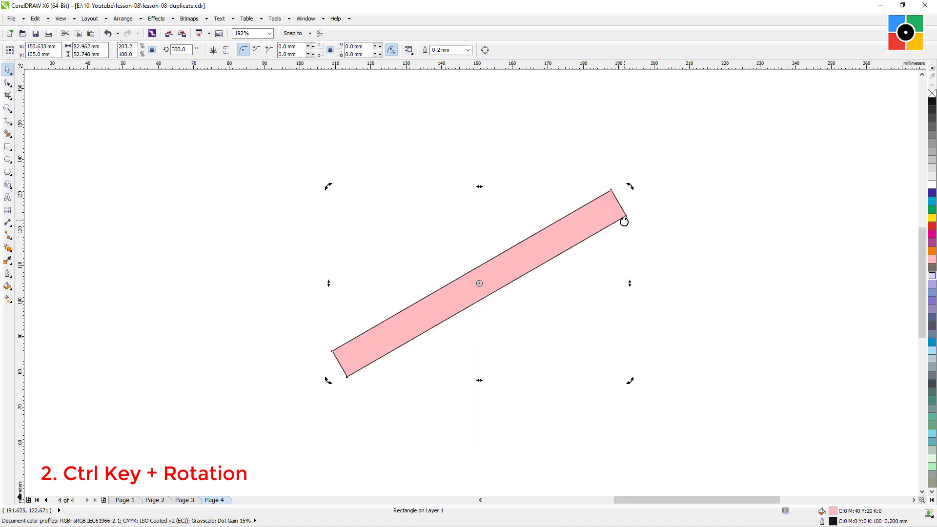
click(714, 242)
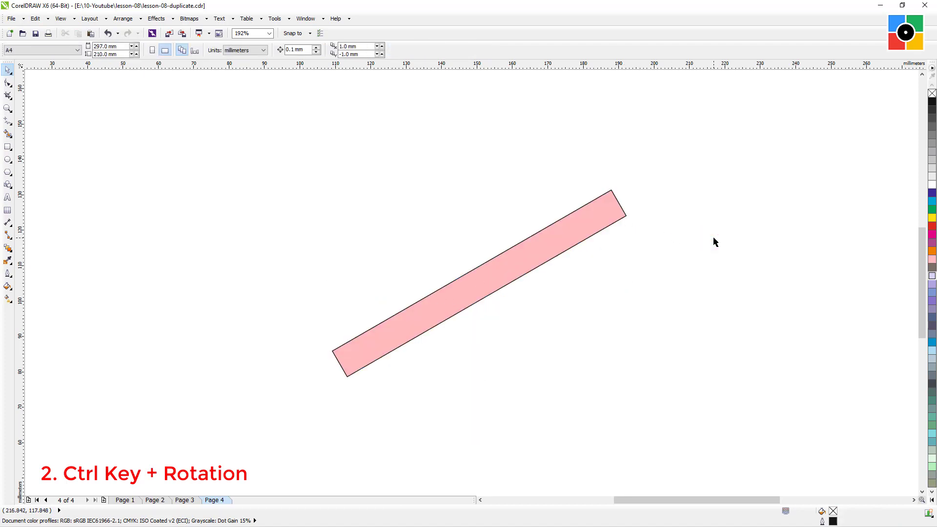
Ctrl-drag the arrow's left middle handle to the right to mirror it, then Ctrl-drag it straight up.
click(211, 168)
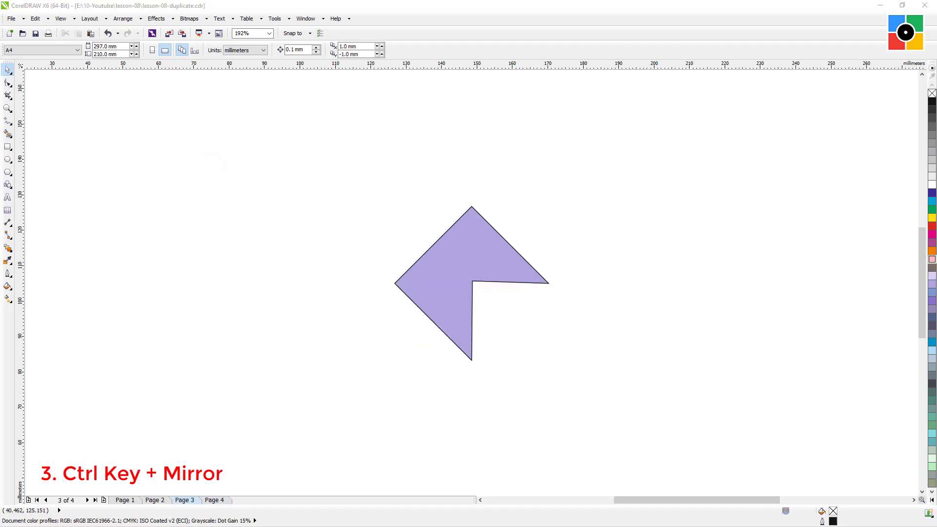
click(220, 212)
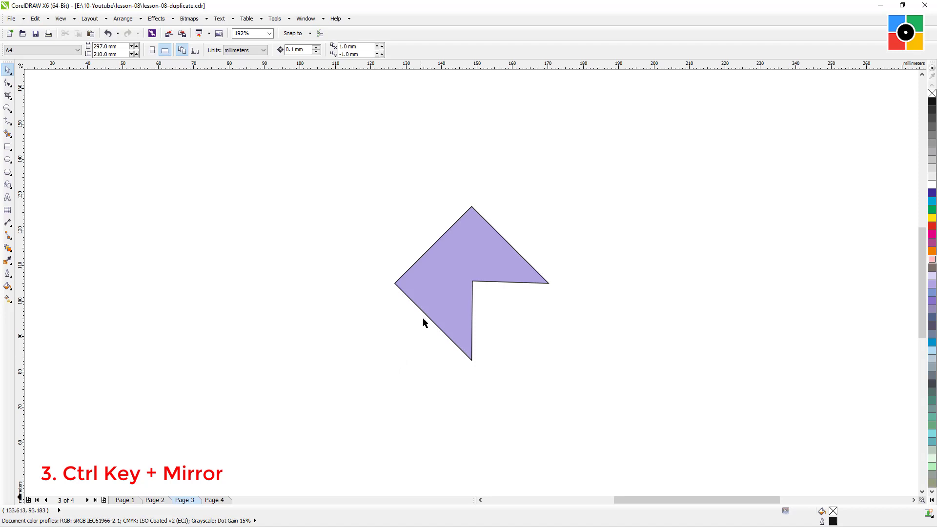
click(440, 294)
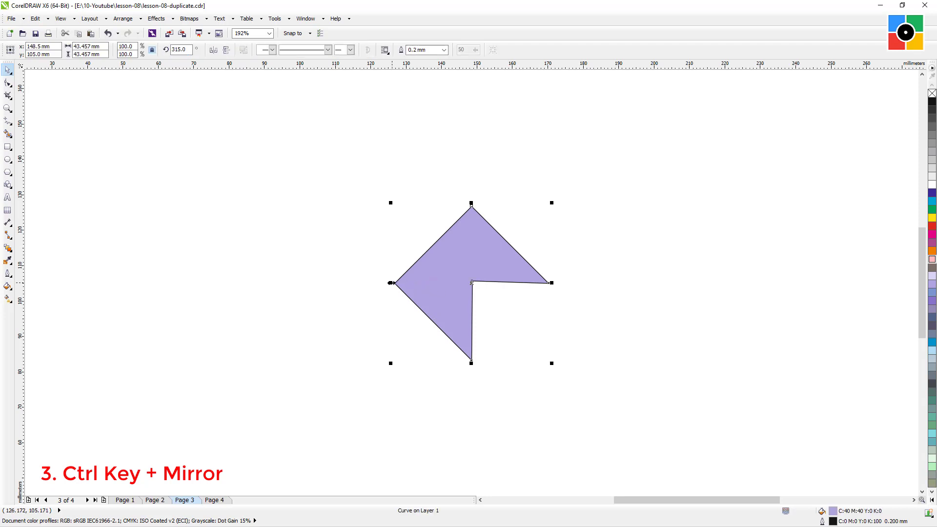
drag(391, 282, 651, 293)
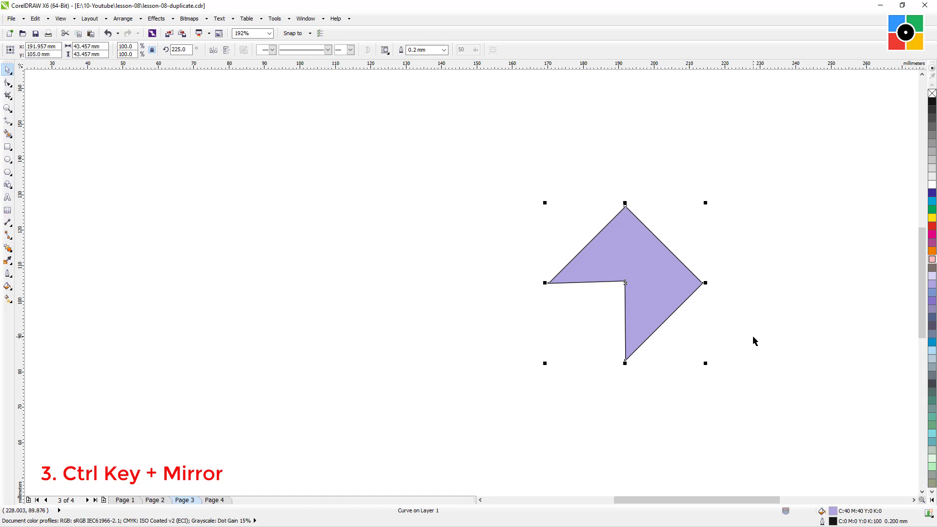
drag(666, 297, 665, 232)
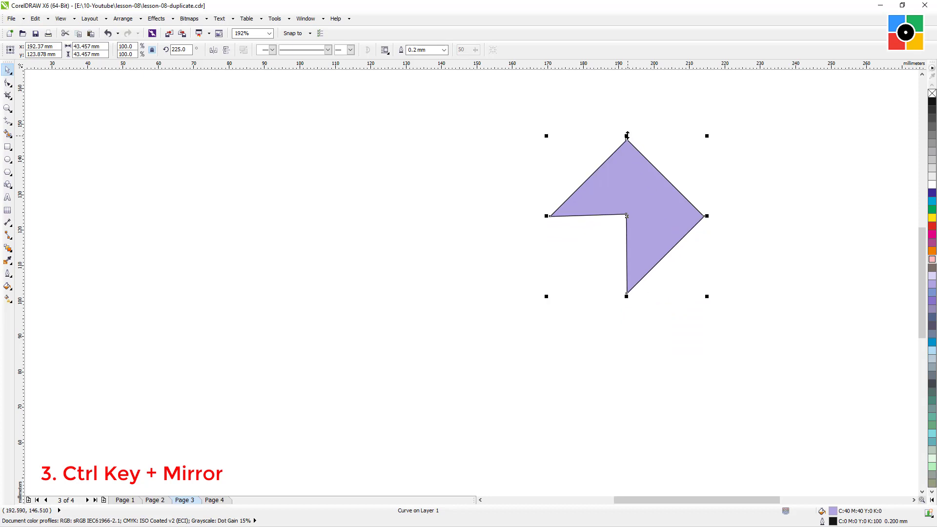